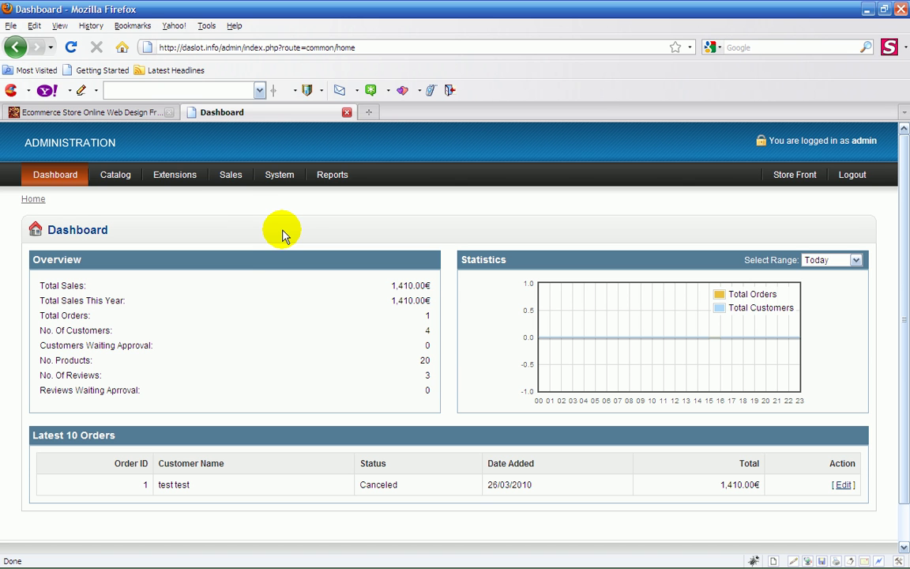
- Navigate through the Extensions menu to the Order Totals list of seven totals
click(175, 178)
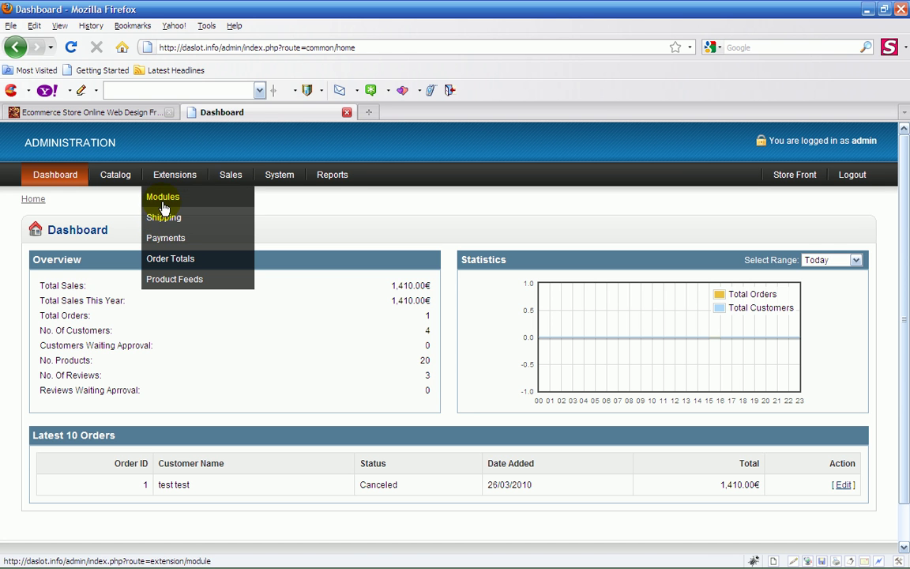
click(163, 261)
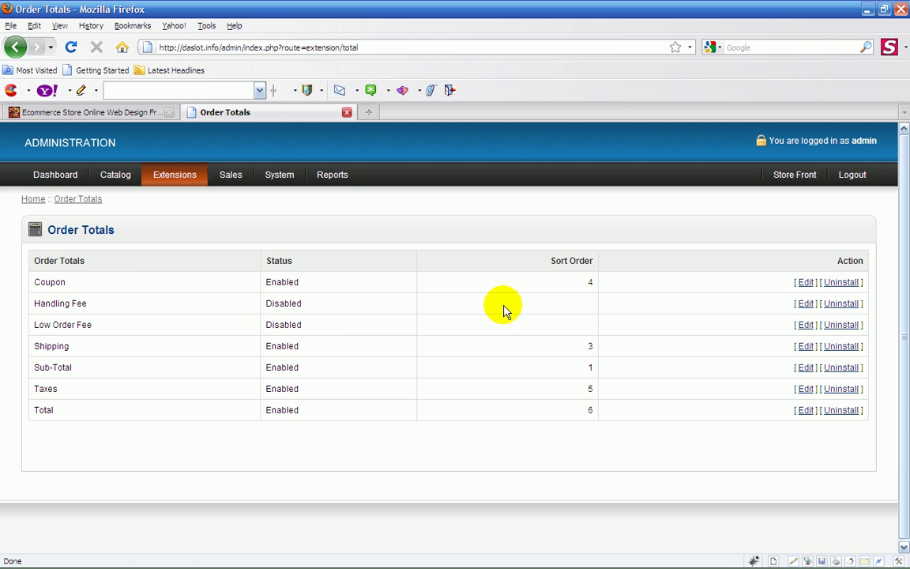
- Give the Handling Fee an Order Total of 200 and a Fee of 5, set it Enabled, and save
click(806, 305)
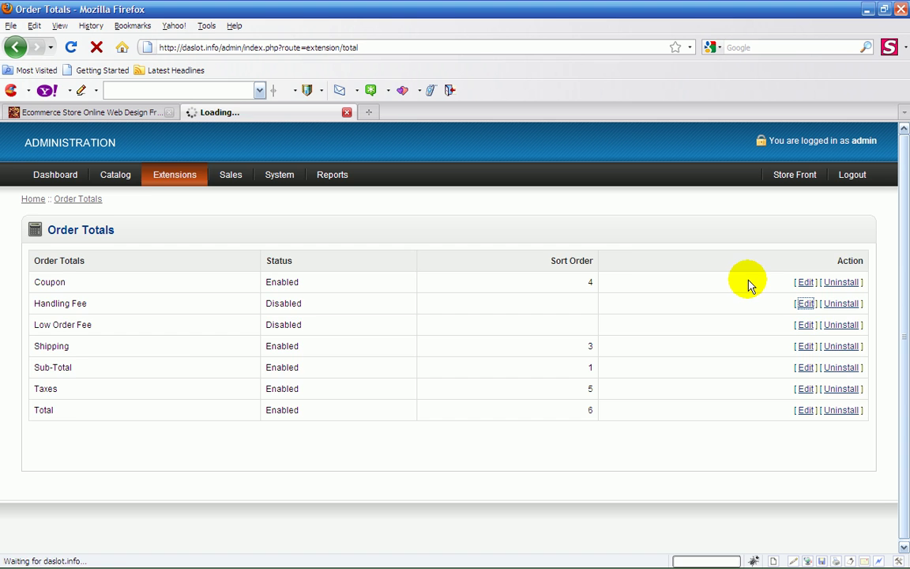
click(201, 262)
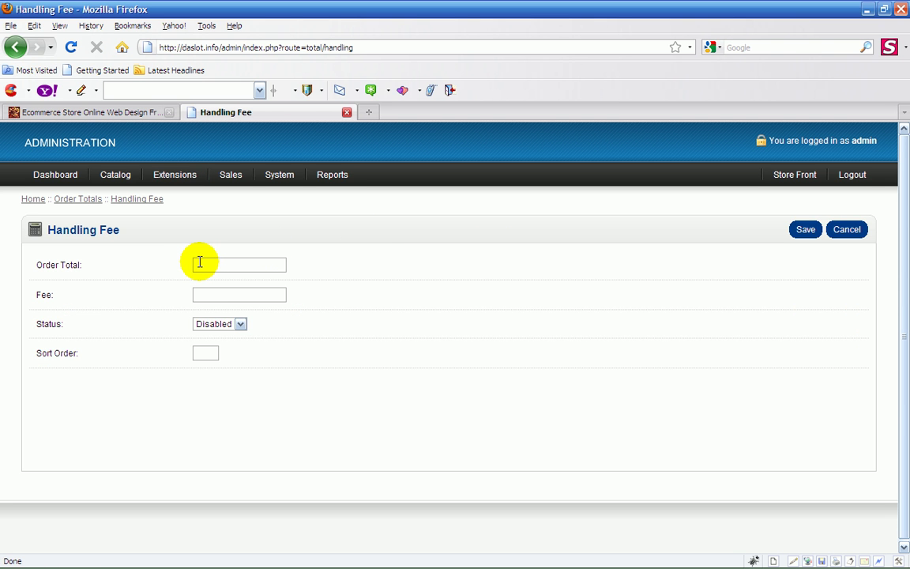
text(5)
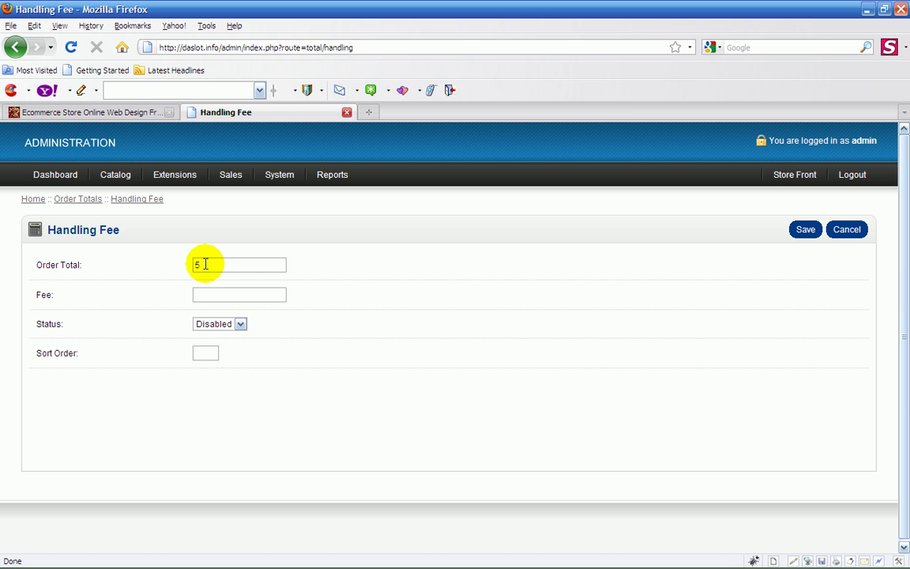
key(BackSpace)
text(20)
text(0)
click(203, 298)
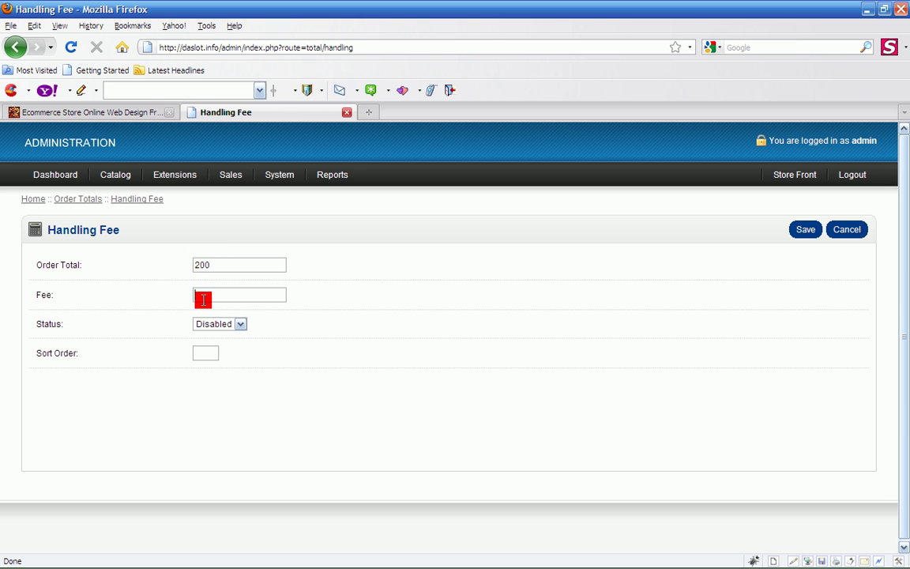
text(5)
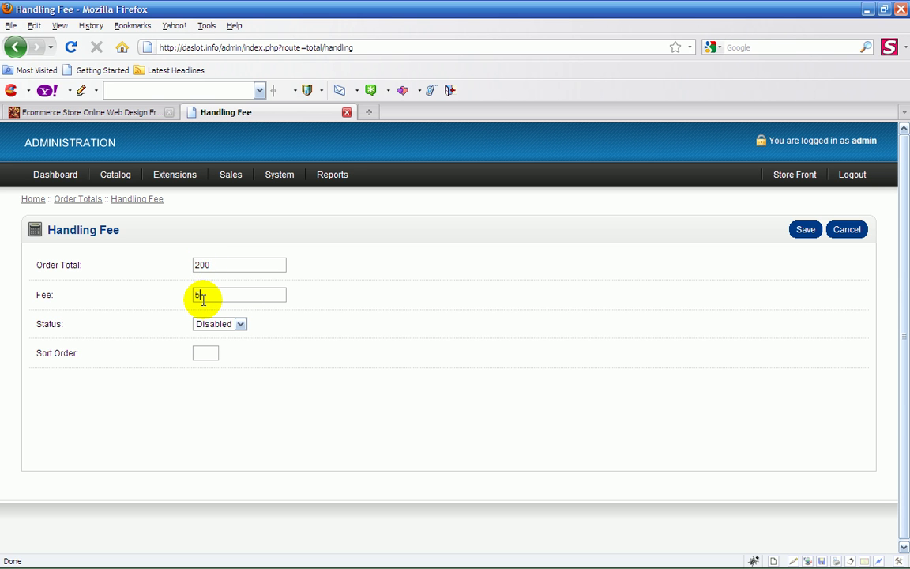
click(241, 325)
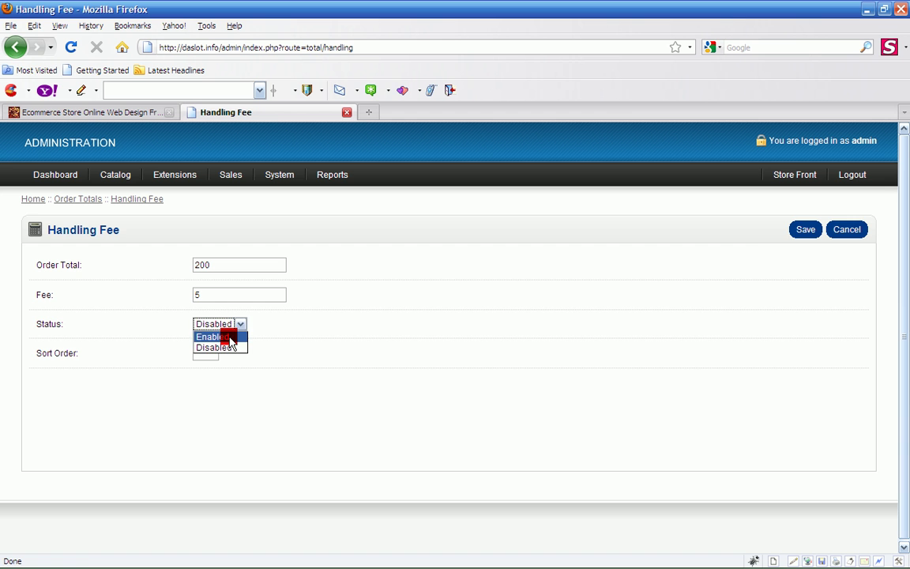
click(230, 333)
click(796, 233)
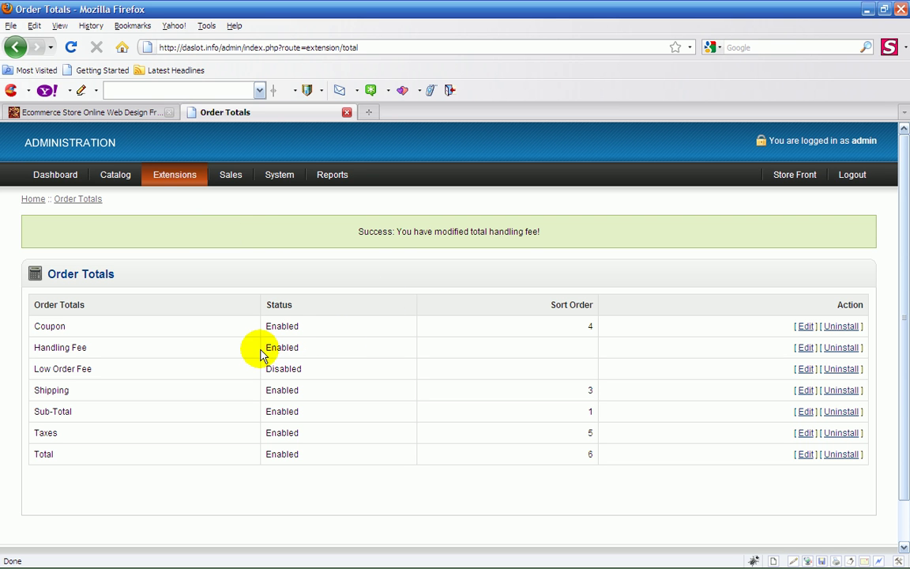
- Set the Handling Fee status to Disabled, save it, and reload the Order Totals list
click(806, 348)
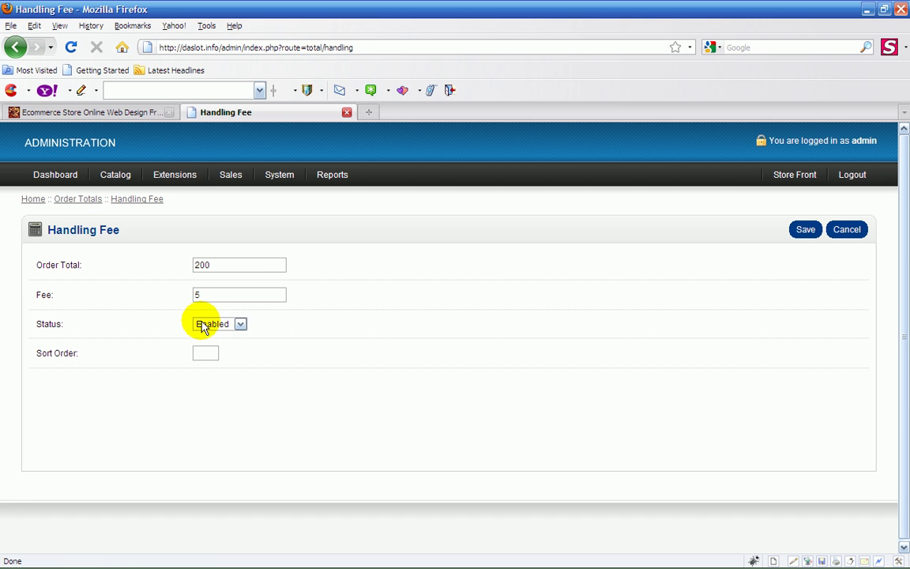
click(240, 324)
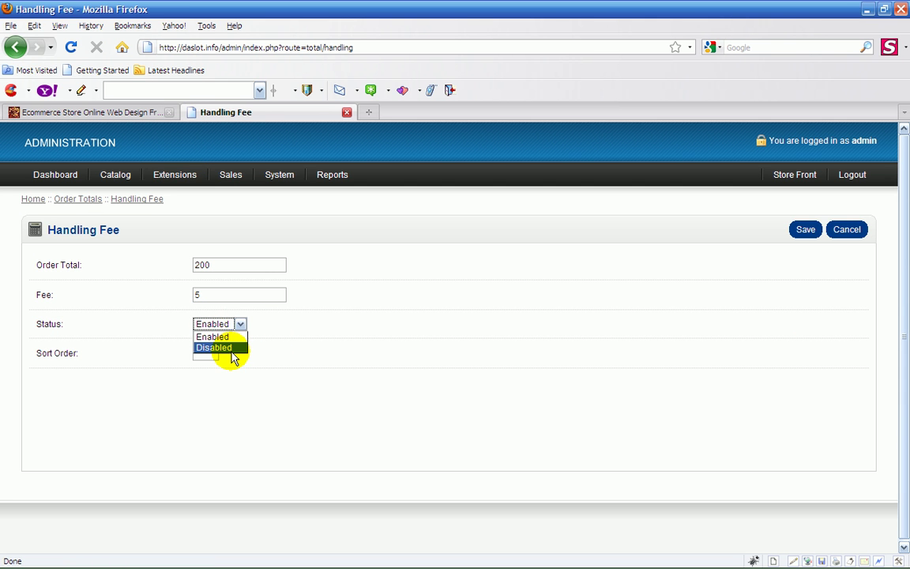
click(232, 349)
click(806, 230)
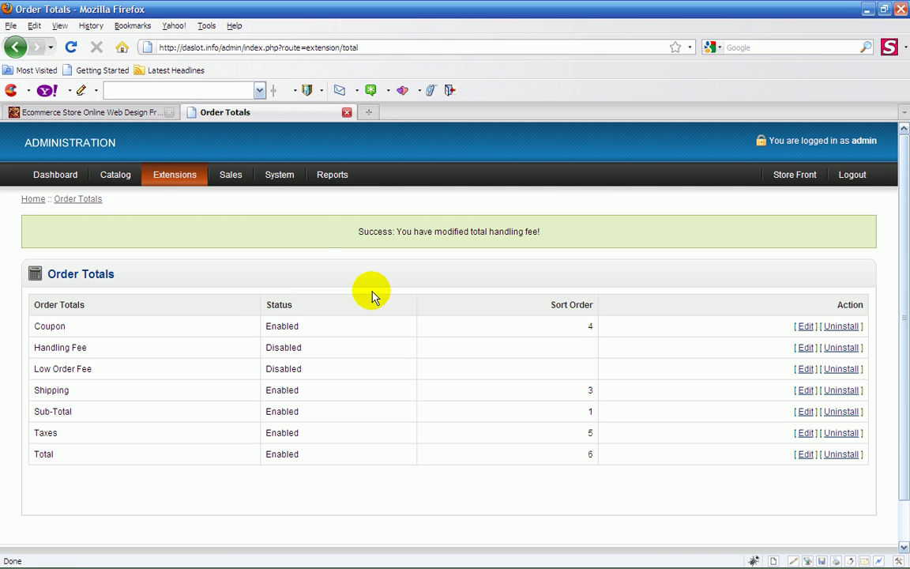
mouse_move(175, 175)
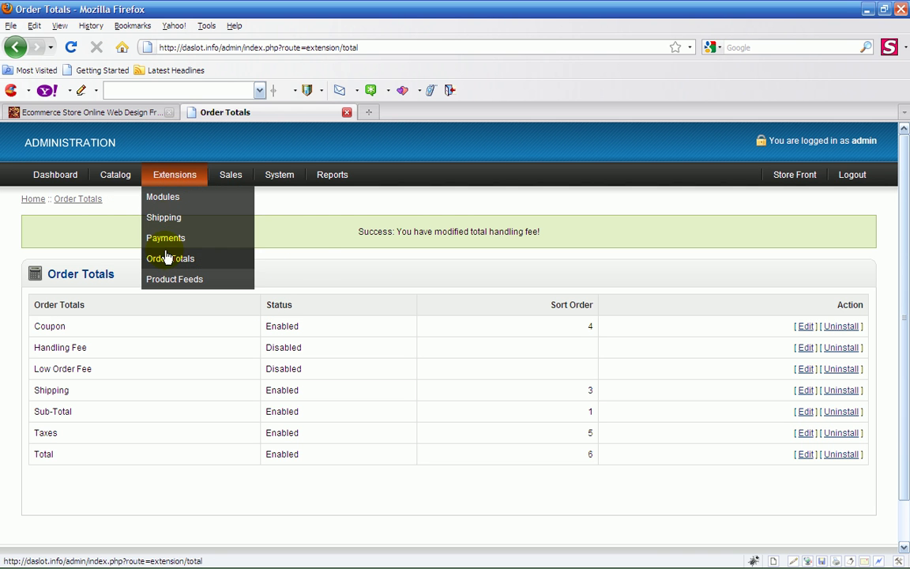
click(167, 258)
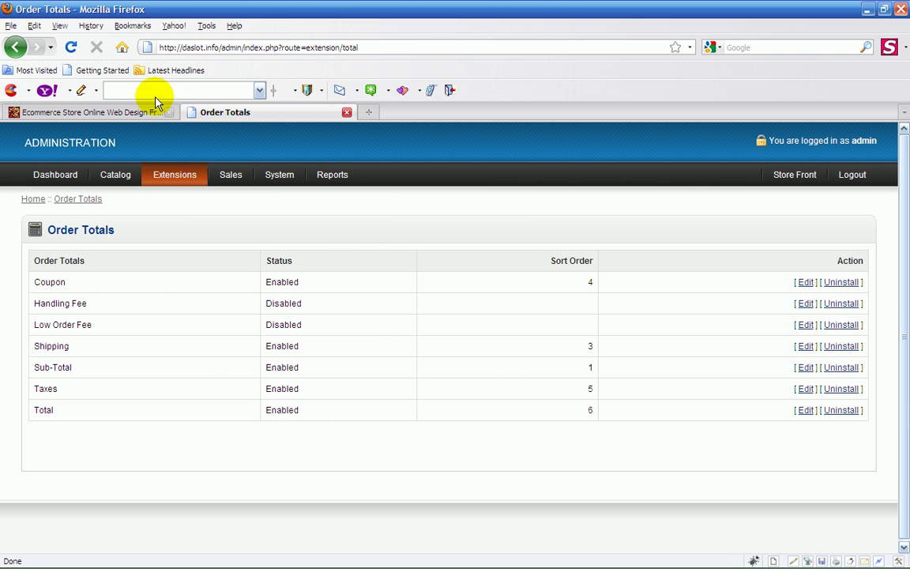
- In the storefront basket, remove the HP LP3065 line and update the cart to empty it
click(110, 113)
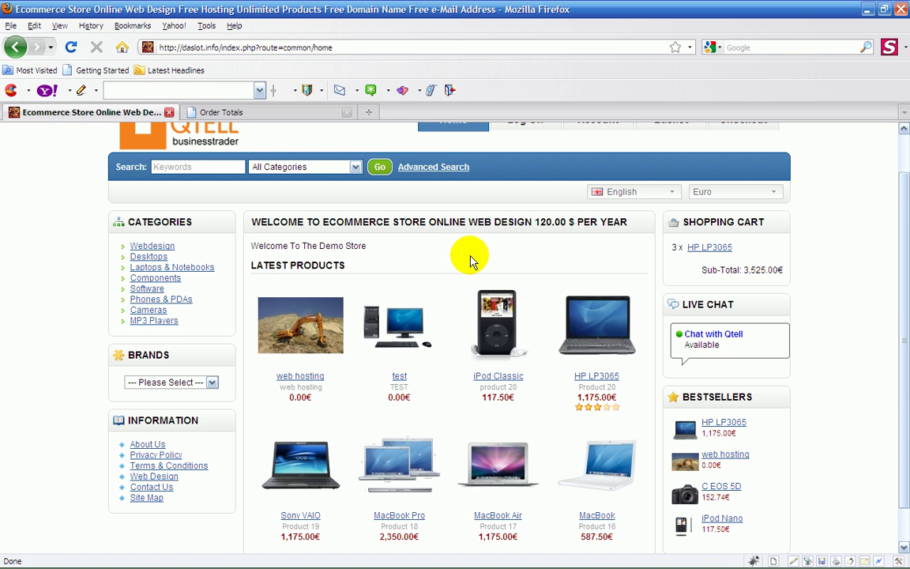
scroll(592, 209, up, 1)
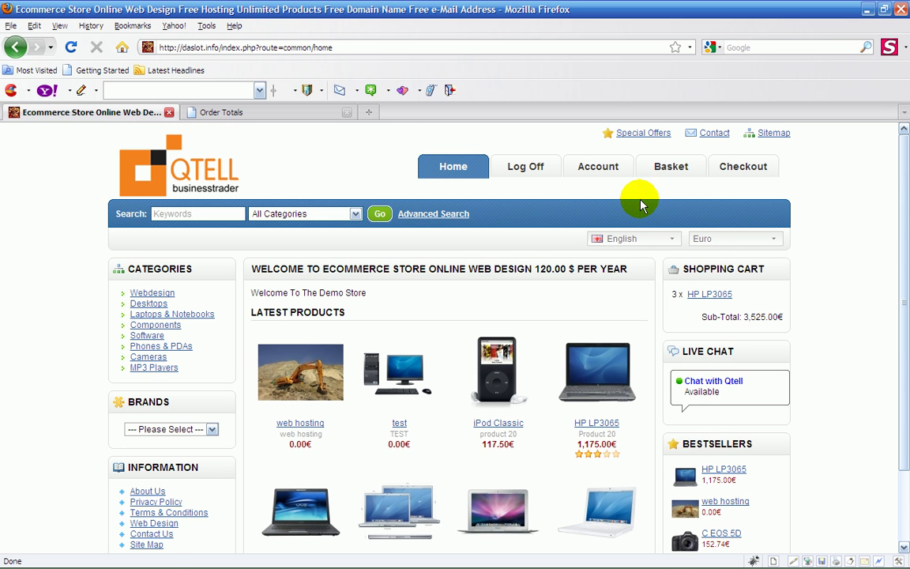
click(676, 172)
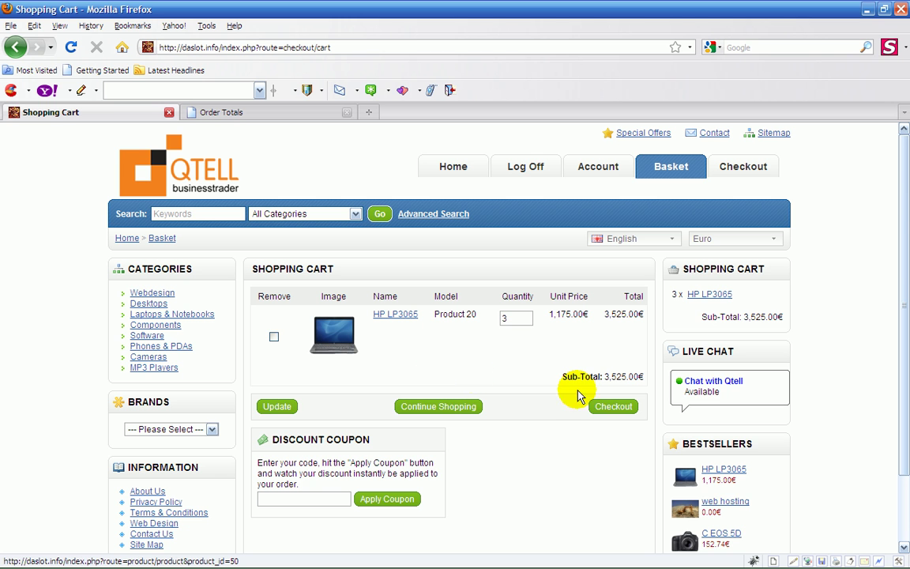
click(275, 338)
click(271, 411)
click(271, 410)
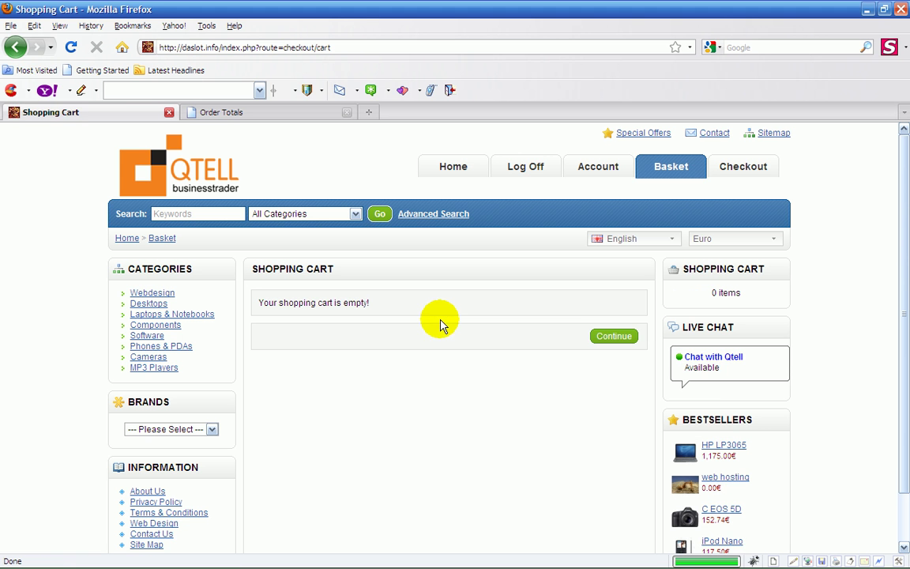
- Browse the store home page with its empty cart, then return to the admin Order Totals tab
click(622, 339)
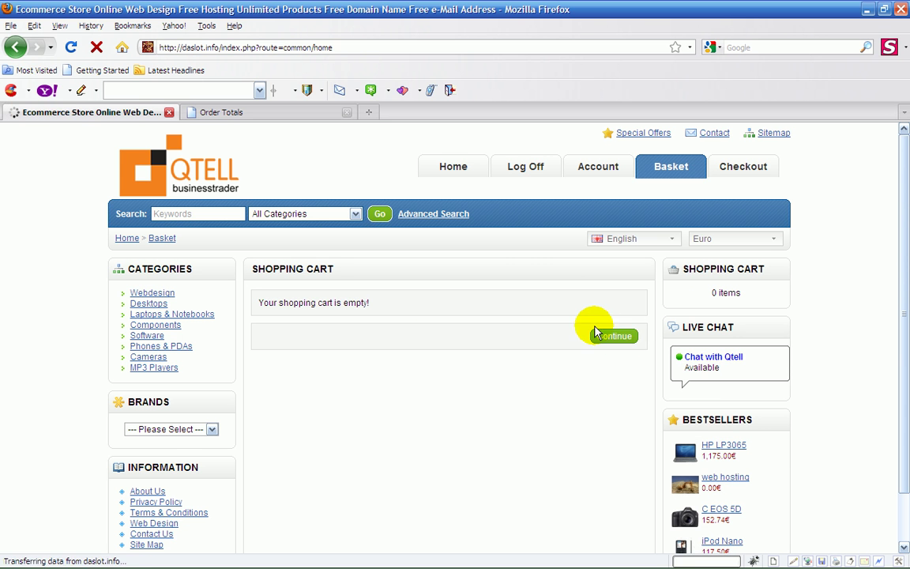
scroll(391, 289, down, 2)
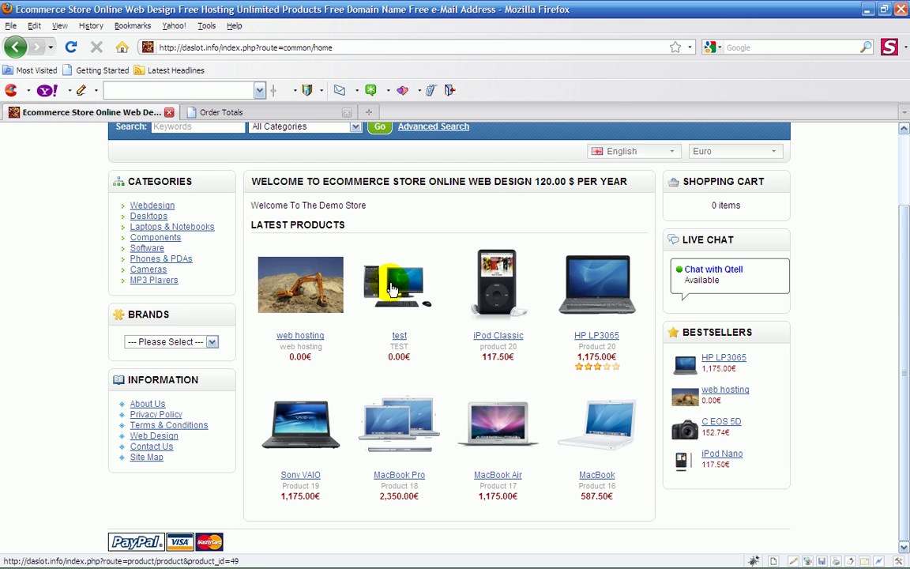
scroll(446, 244, up, 1)
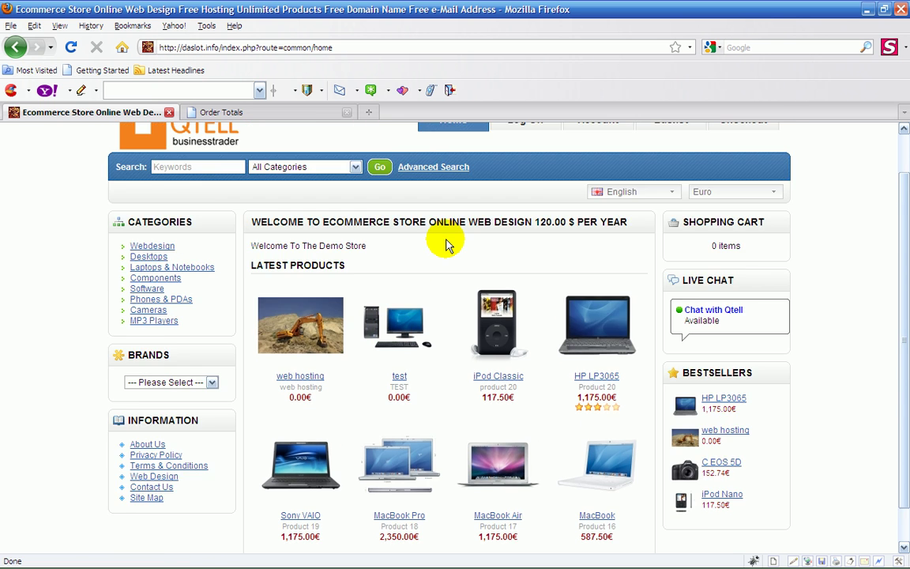
scroll(446, 245, up, 1)
scroll(447, 244, down, 2)
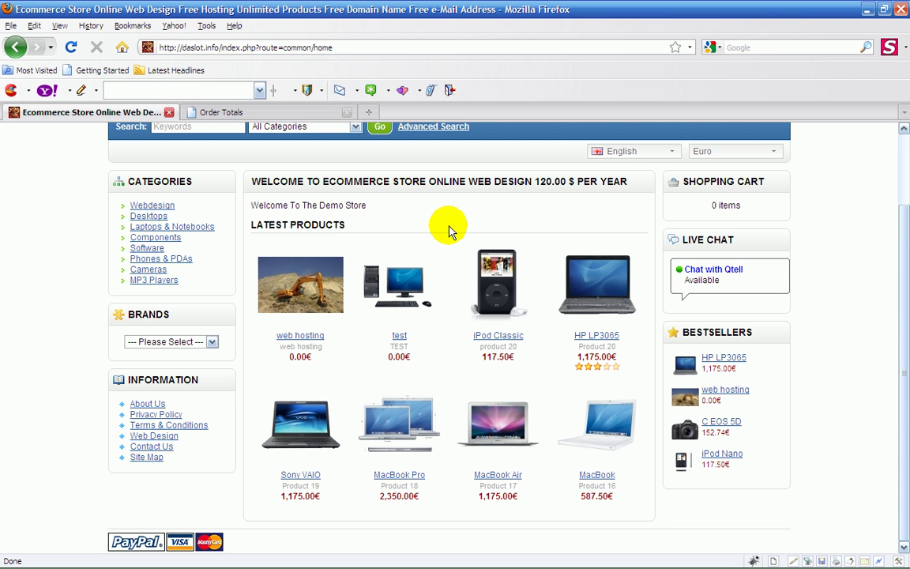
scroll(447, 225, up, 2)
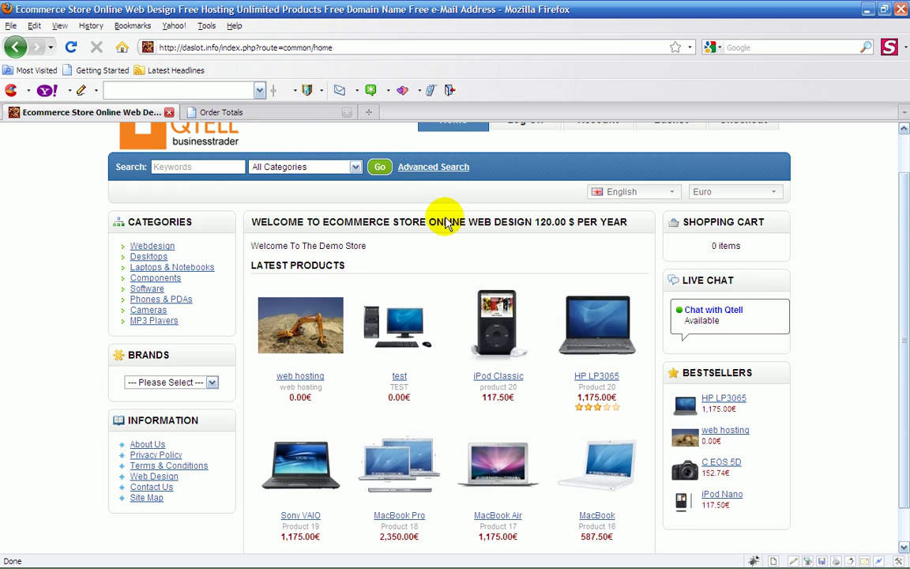
scroll(445, 220, down, 2)
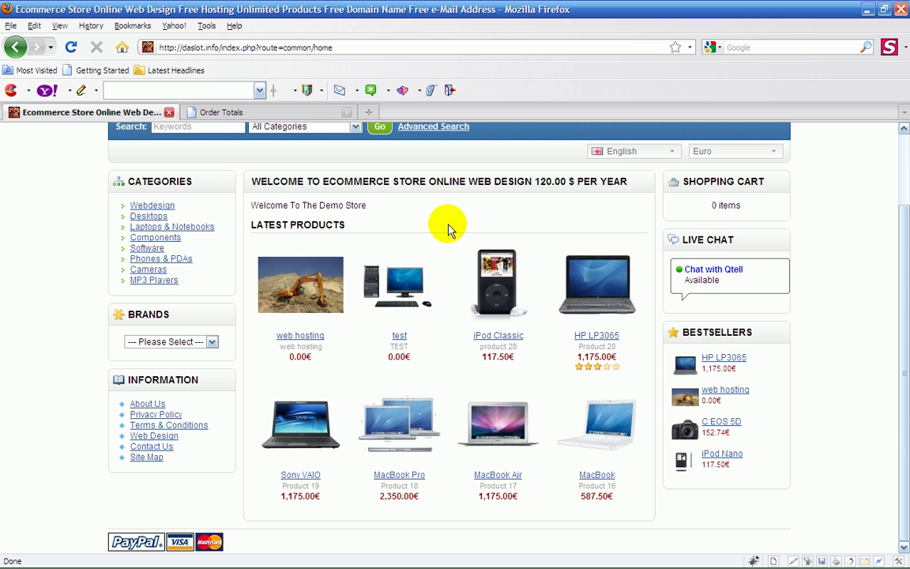
click(239, 111)
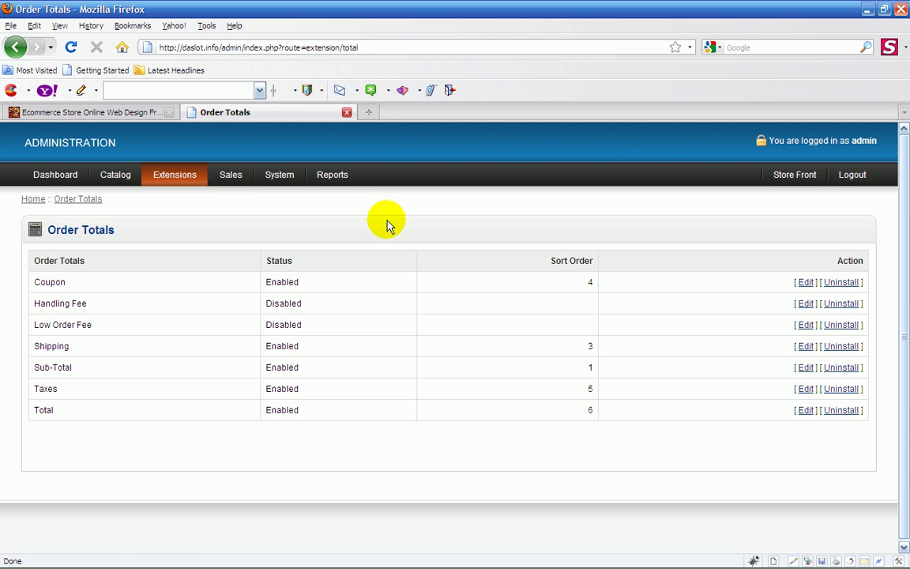
click(190, 170)
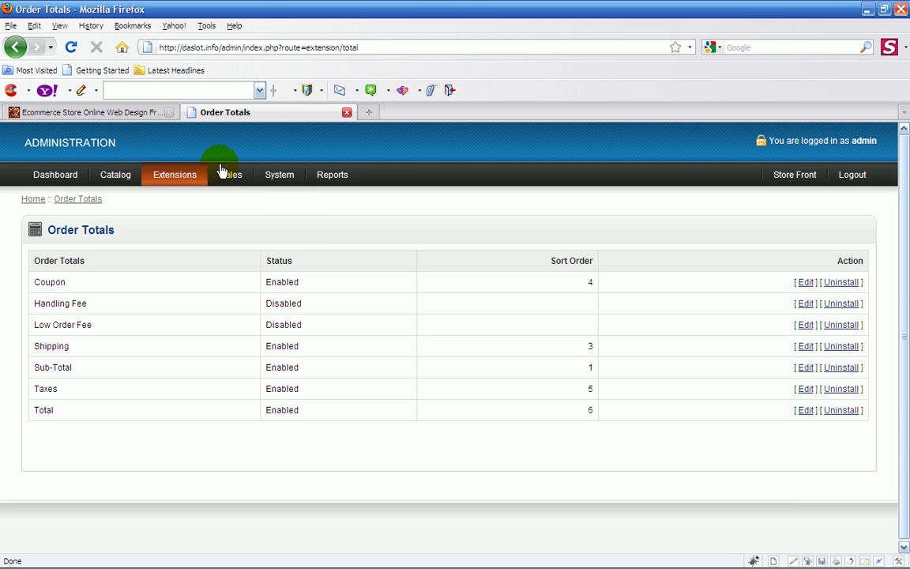